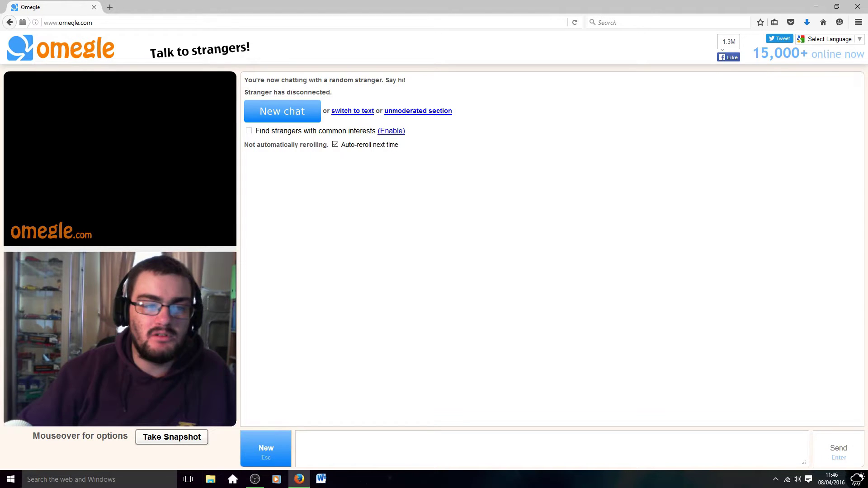
# - Start a new Omegle video chat with a random stranger
pyautogui.press('Escape')
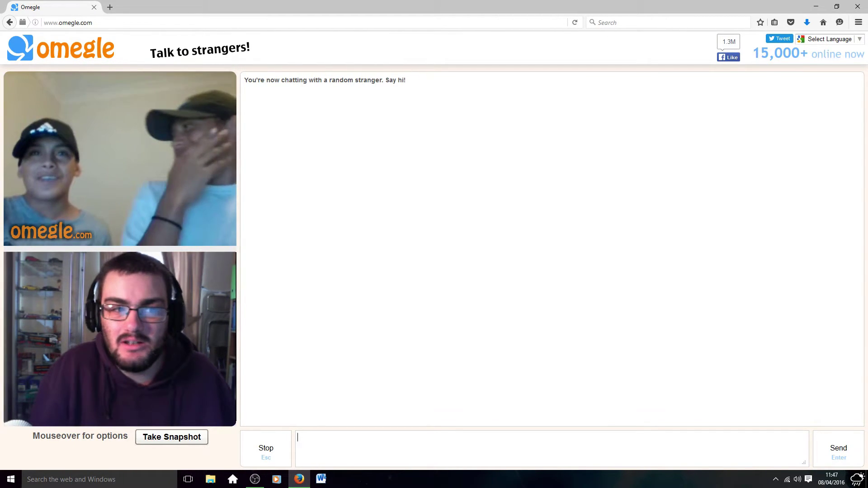
pyautogui.write('me')
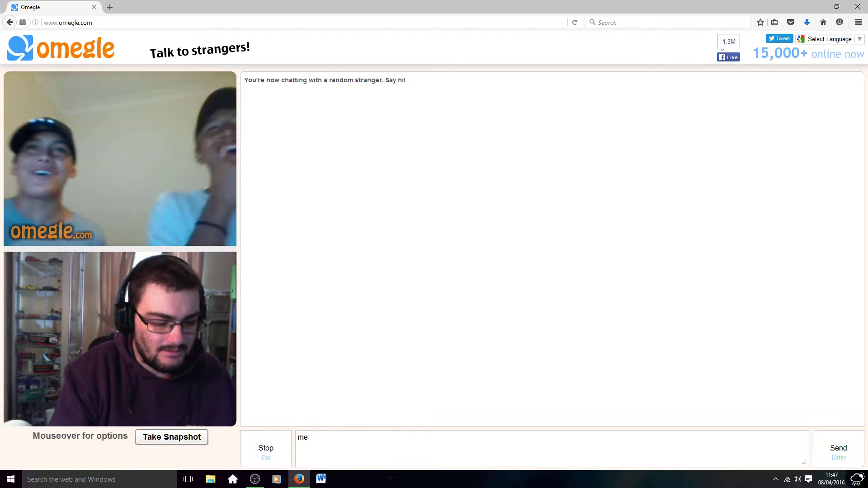
pyautogui.write('nace studi')
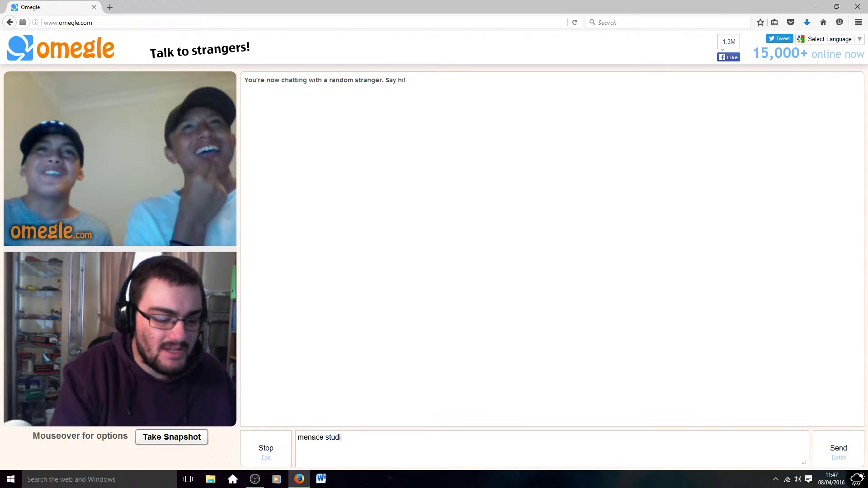
pyautogui.write('os')
# - Send the channel name 'menace studios' to the stranger
pyautogui.press('Return')
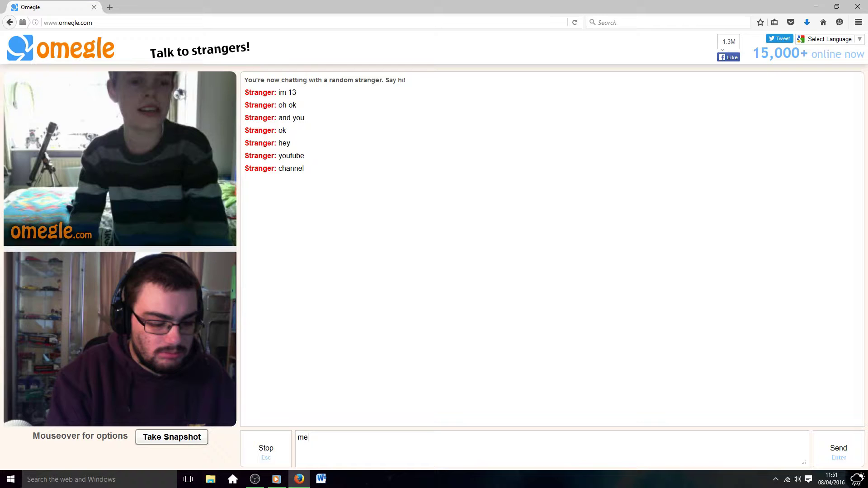
pyautogui.write('nace stud')
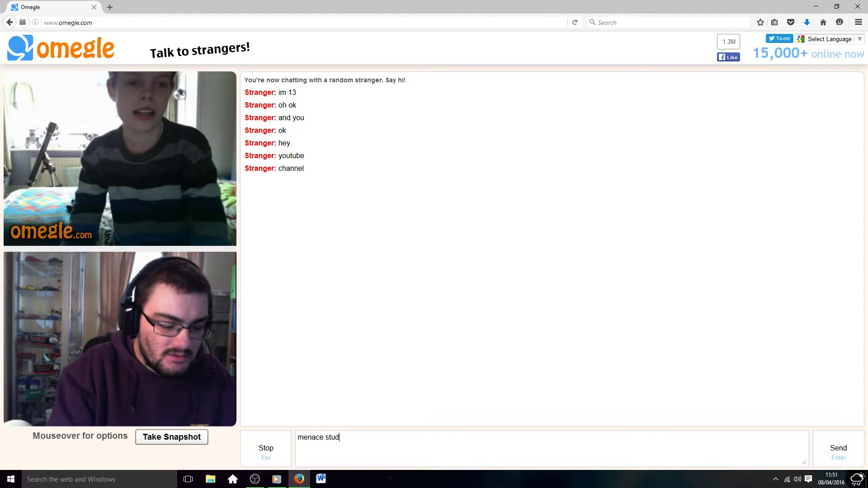
pyautogui.write('ios')
# - Reply 'menace studios' to the stranger asking for the YouTube channel
pyautogui.press('Return')
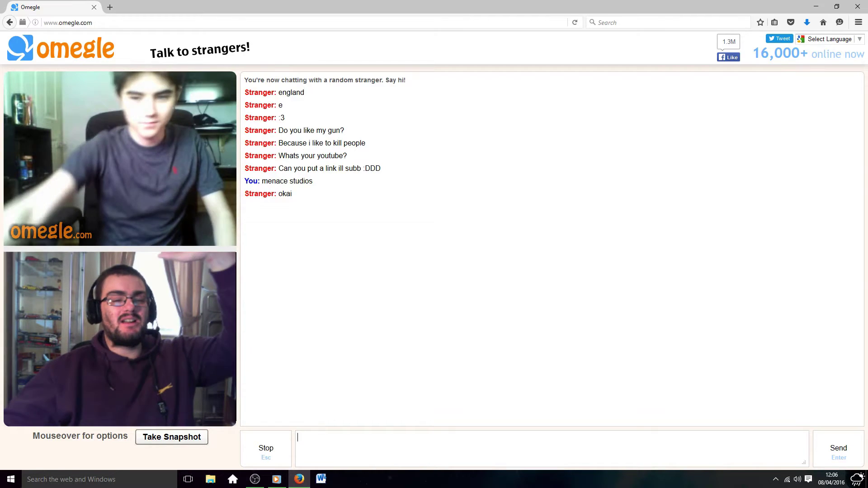
# - Leave the current strangers, confirming each skip, until a new stranger connects
pyautogui.press('Escape')
pyautogui.press('Escape')
pyautogui.press('Escape')
pyautogui.press('Escape')
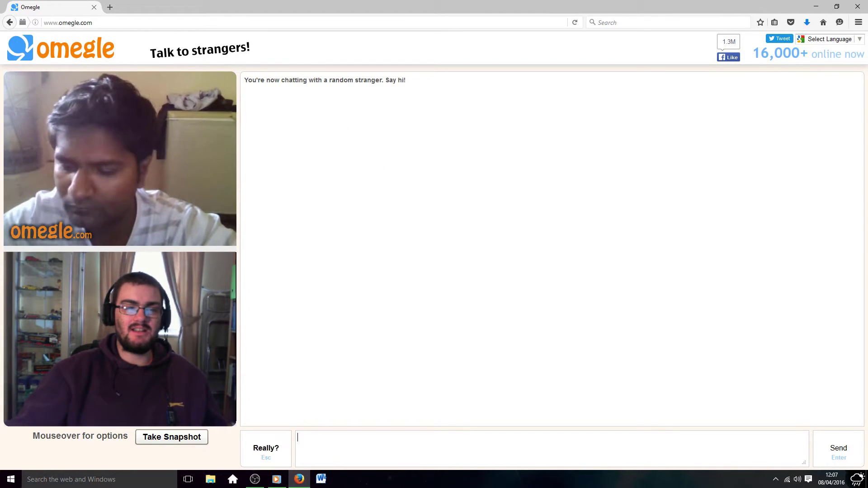
pyautogui.press('Escape')
pyautogui.press('Escape')
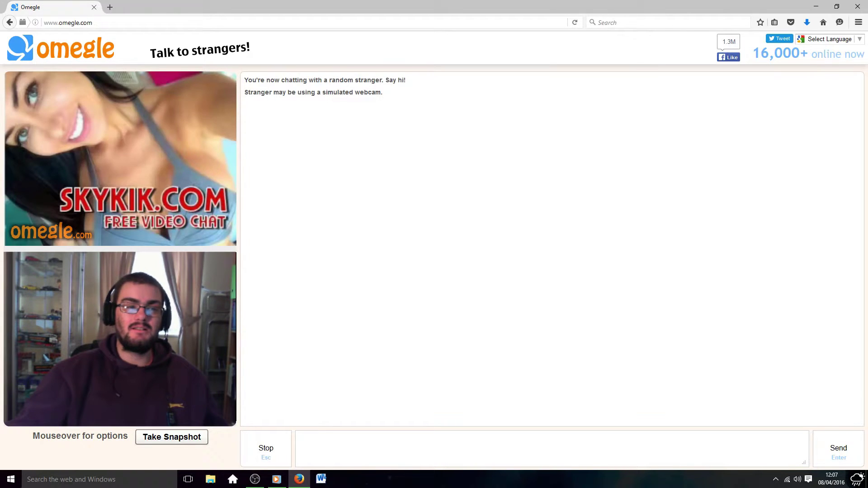
pyautogui.press('Escape')
pyautogui.press('Escape')
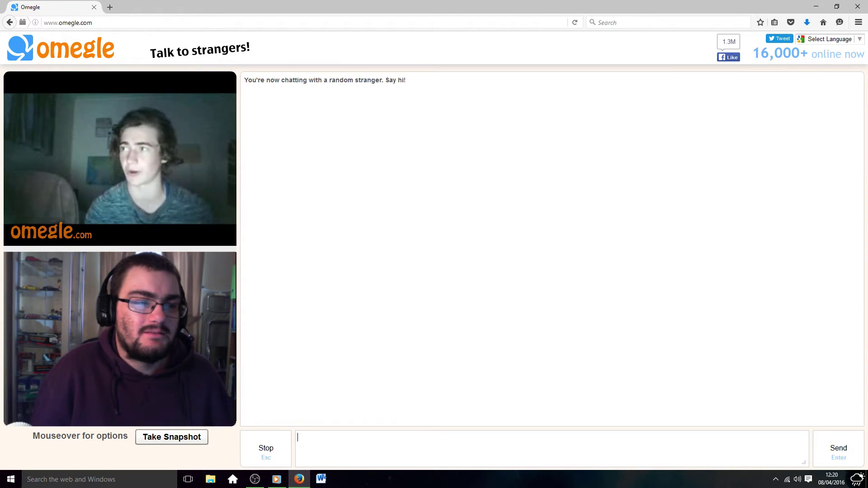
# - Paste and send the channel name 'menace studios' in the chat
pyautogui.write('menace studios')
pyautogui.press('Return')
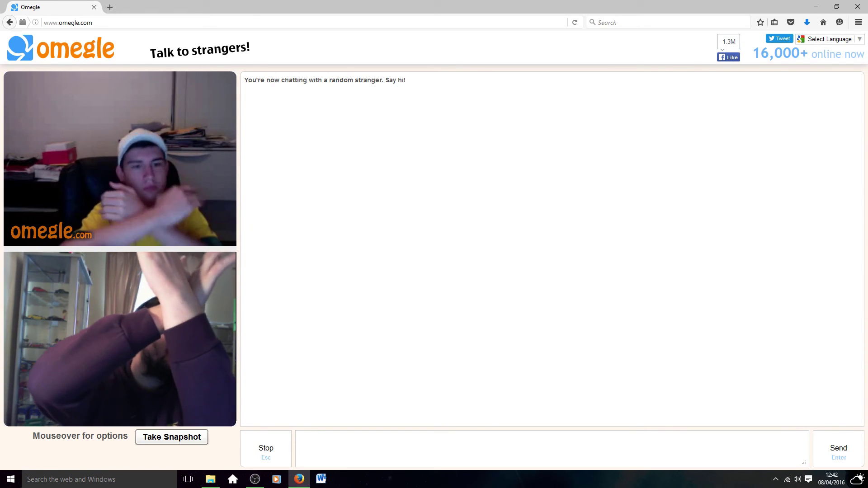
# - Disconnect from the gesture-exchange stranger, leaving the New chat prompt
pyautogui.press('Escape')
pyautogui.press('Escape')
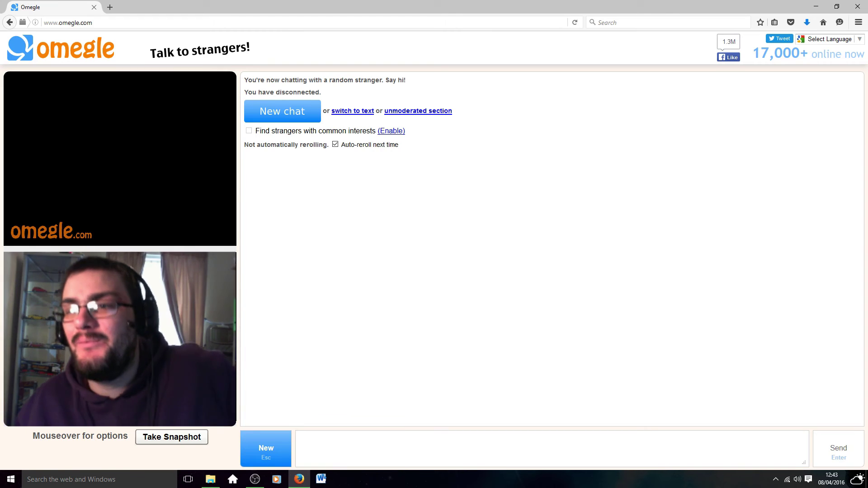